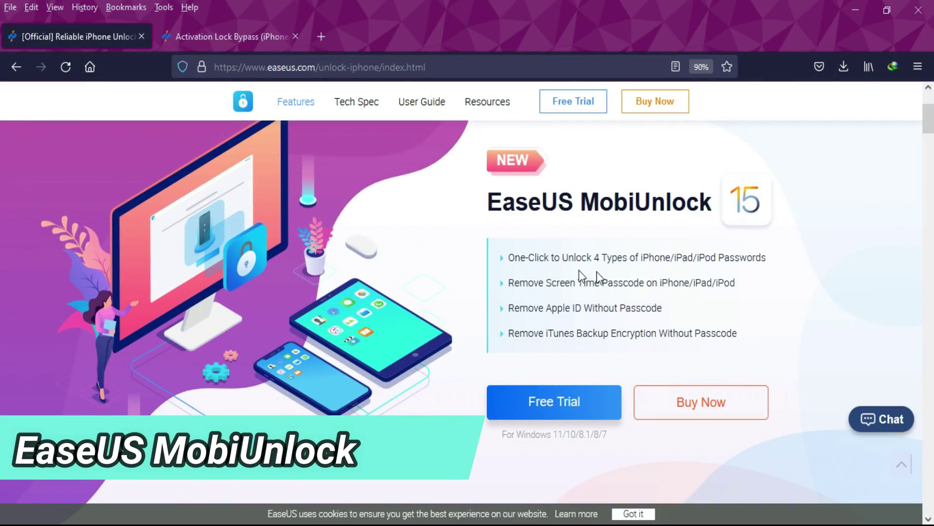
pyautogui.scroll(-5, 580, 271)
pyautogui.scroll(-5, 657, 292)
pyautogui.scroll(-2, 639, 277)
pyautogui.scroll(-6, 652, 275)
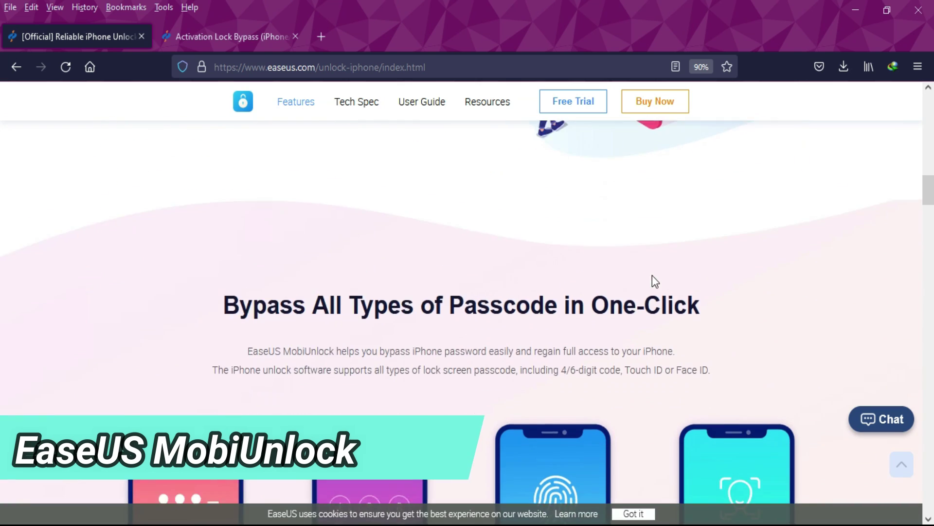
pyautogui.scroll(-5, 652, 276)
pyautogui.scroll(-4, 651, 276)
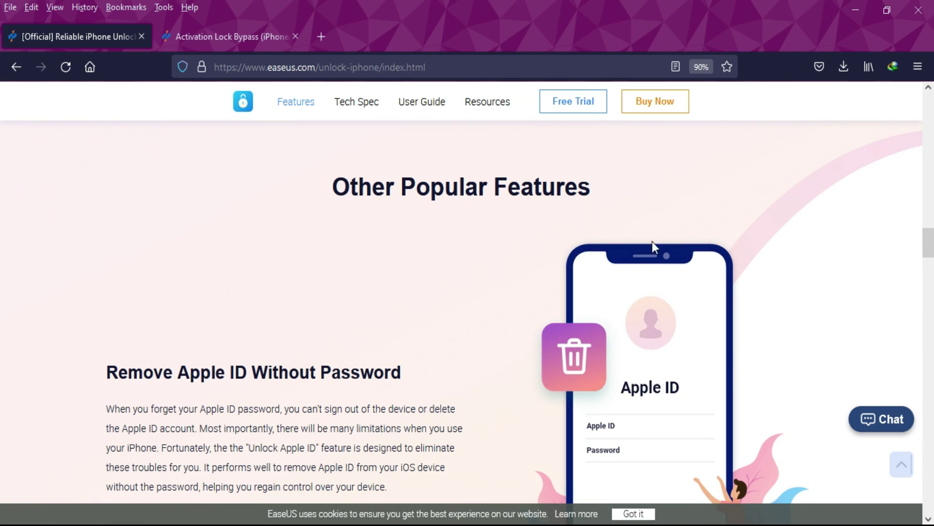
pyautogui.scroll(-5, 640, 312)
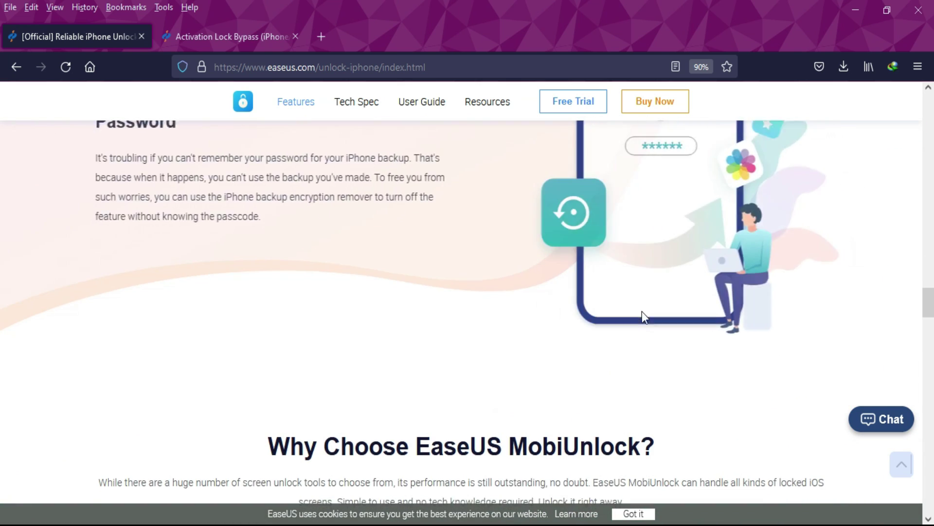
pyautogui.scroll(-4, 641, 311)
pyautogui.scroll(-5, 642, 311)
pyautogui.scroll(-4, 641, 310)
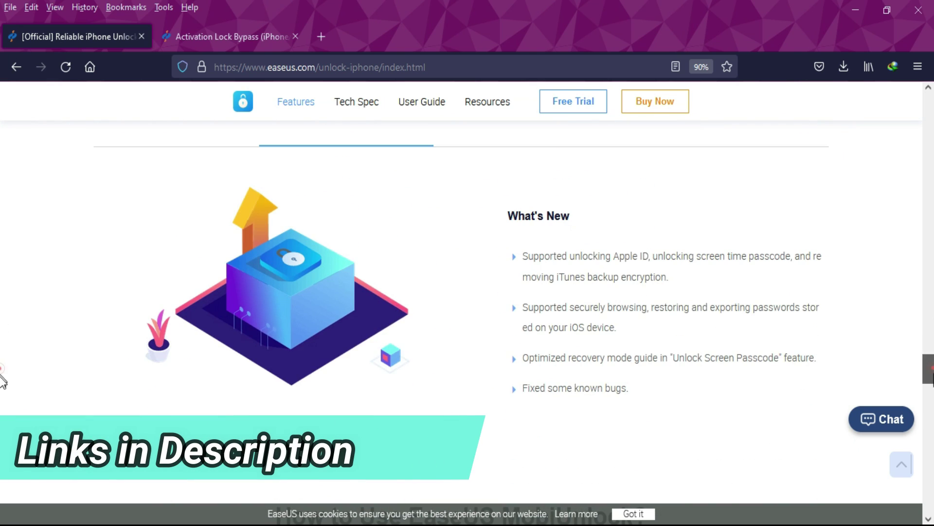
pyautogui.moveTo(929, 374); pyautogui.dragTo(929, 99)
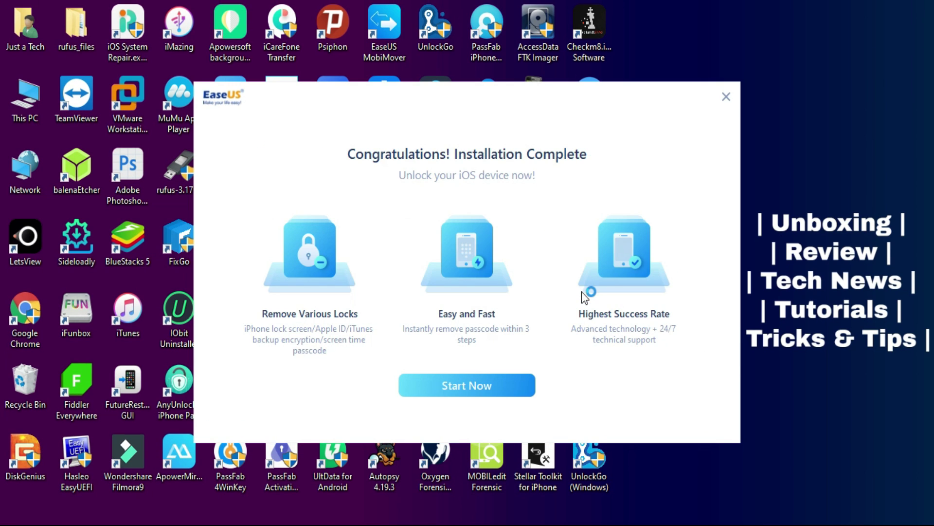
# Launch MobiUnlock from the Installation Complete screen and start Unlock Apple ID.
pyautogui.click(460, 385)
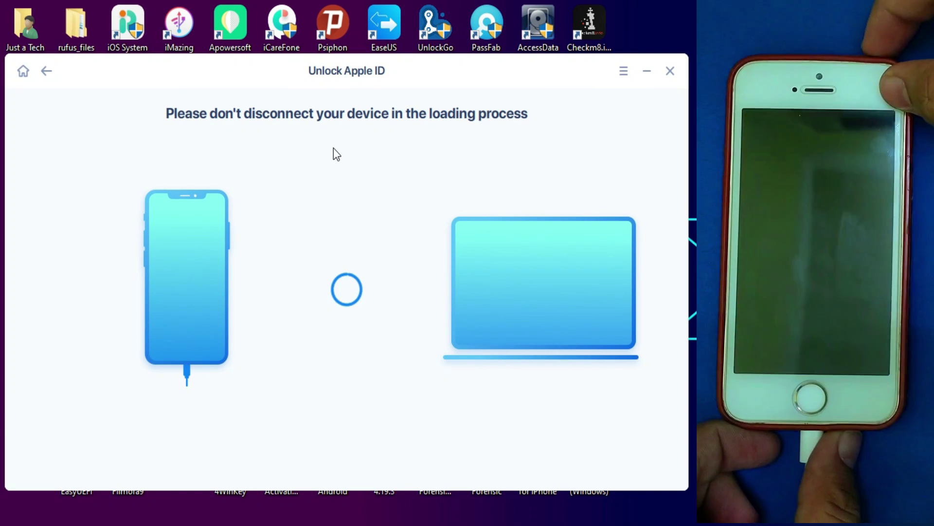
# Start unlocking the iPhone SE, confirm two-factor authentication, and download the iOS 15.4 firmware.
pyautogui.click(116, 302)
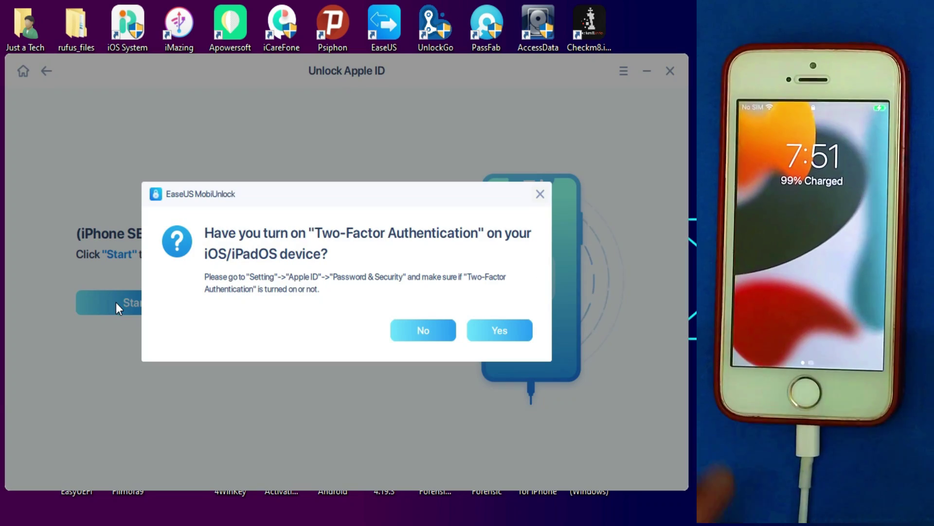
pyautogui.click(499, 330)
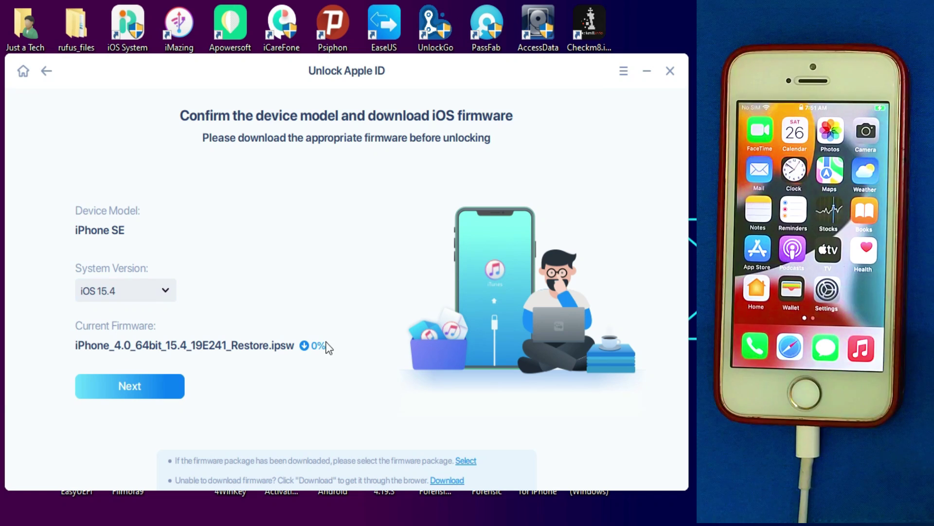
pyautogui.click(129, 385)
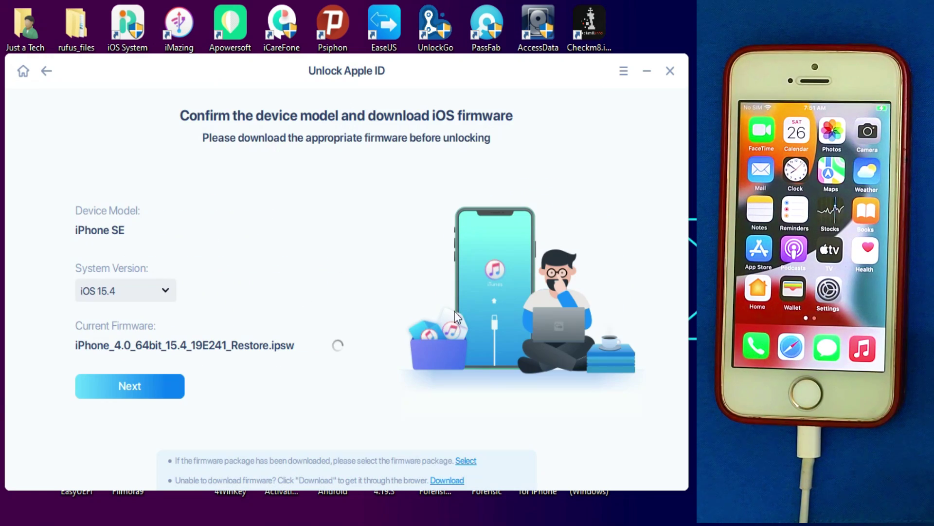
pyautogui.click(138, 385)
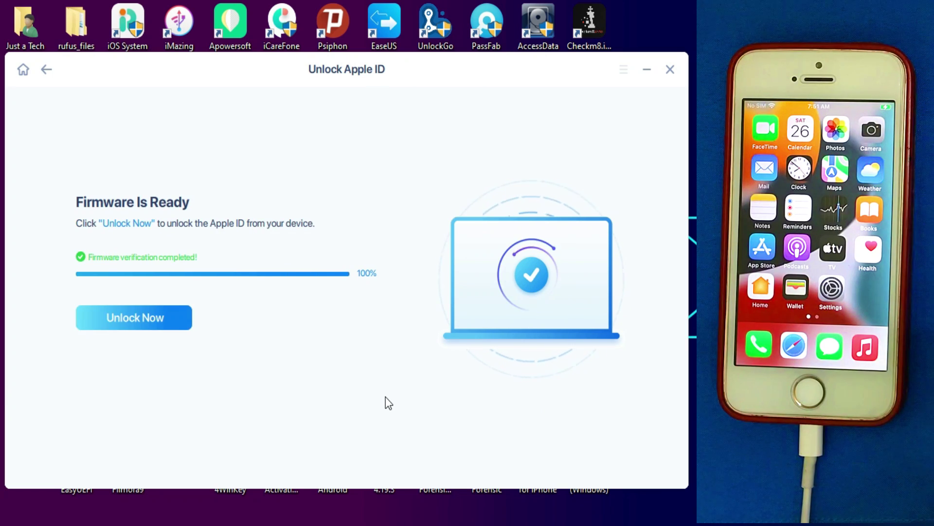
# Start unlocking with the verified firmware and confirm the data-erase warning.
pyautogui.click(168, 322)
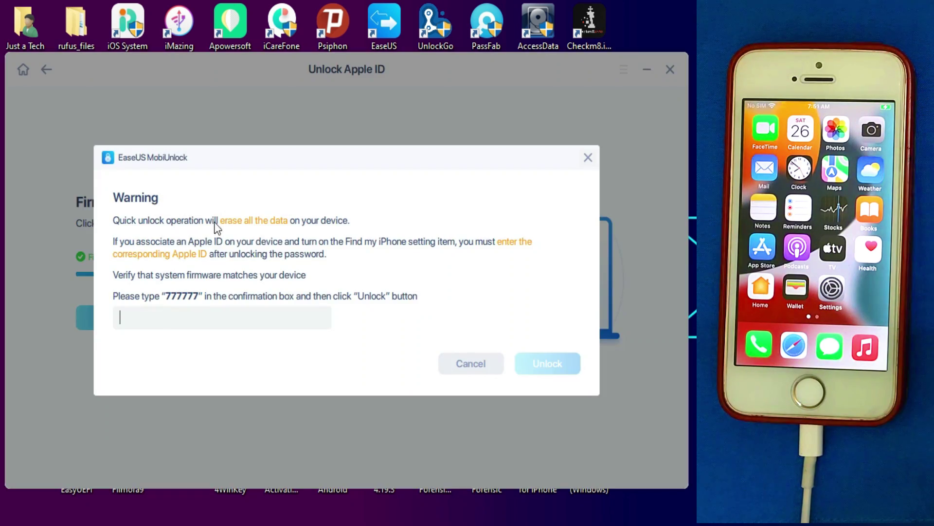
pyautogui.write('777777')
pyautogui.click(555, 365)
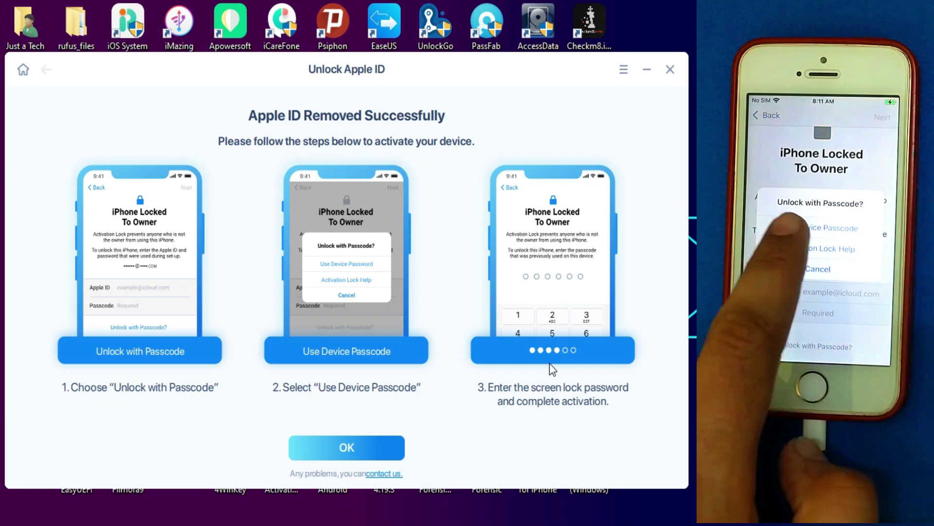
# Dismiss the 'Apple ID Removed Successfully' page after the phone's activation steps.
pyautogui.click(347, 447)
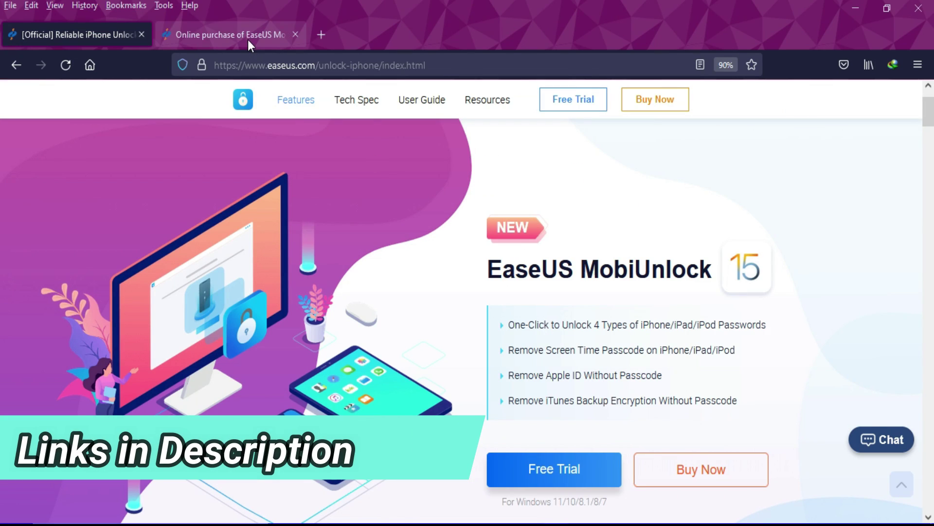
# View the purchase page in the second Firefox tab, then return to the product page.
pyautogui.click(248, 40)
pyautogui.click(80, 35)
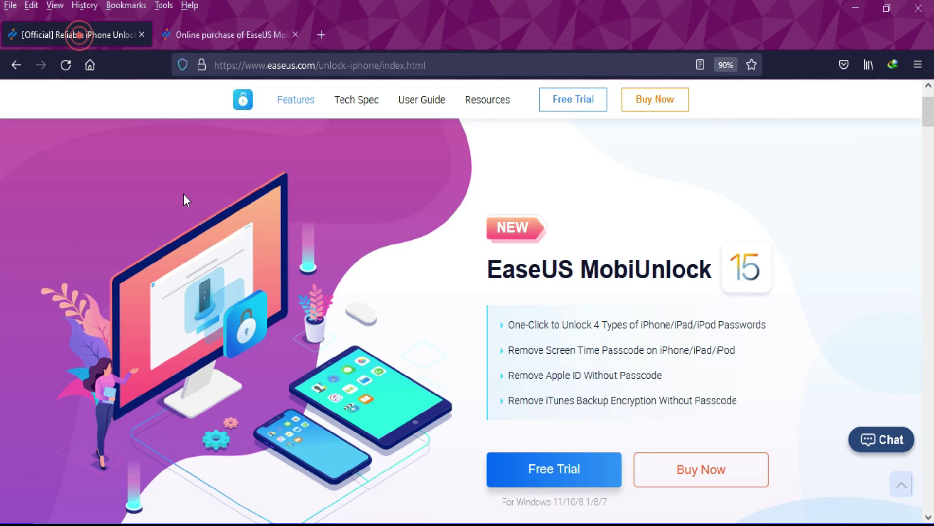